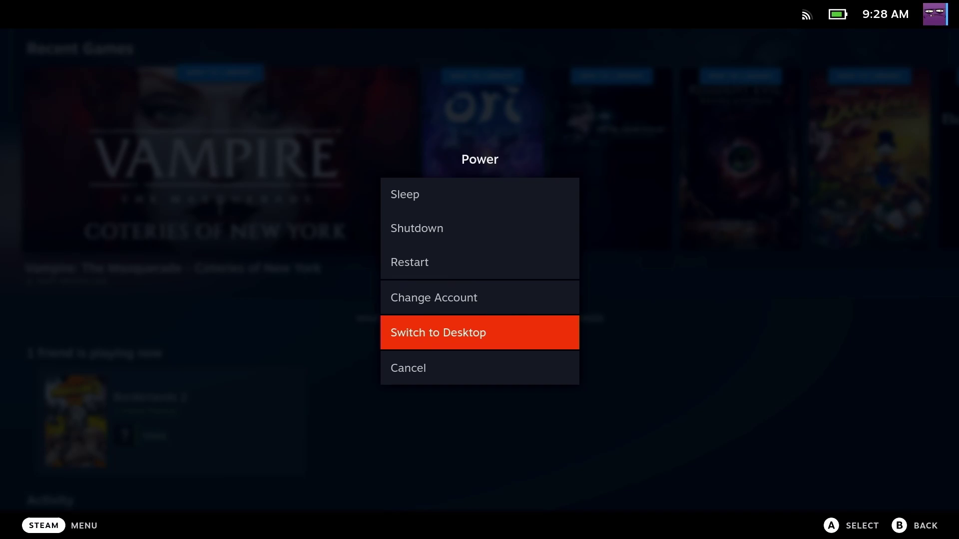
# - Use the Power menu's Switch to Desktop option to leave Gaming Mode
pyautogui.press('Return')
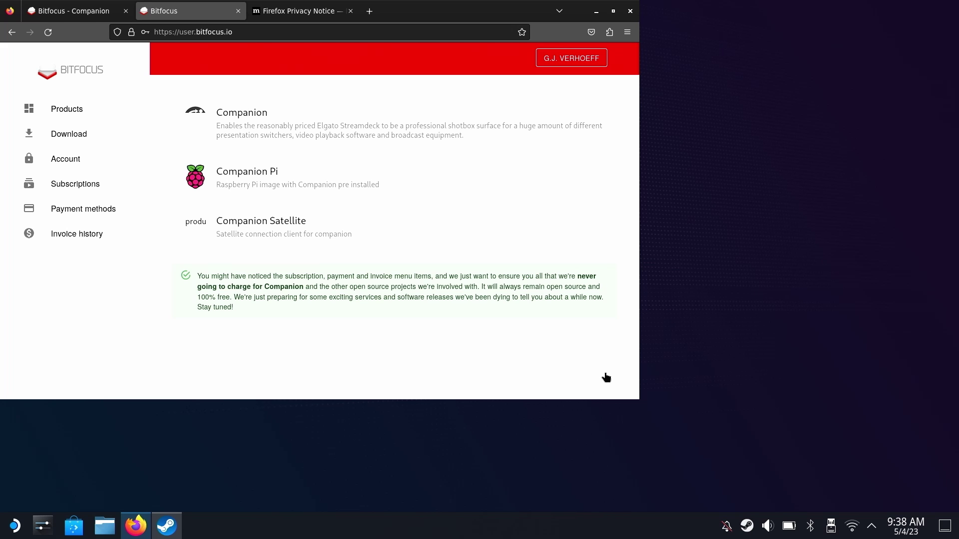
# - Download the stable Companion v2.4.2 Linux .tgz build from bitfocus.io, dismissing the Feedback popup
pyautogui.click(324, 131)
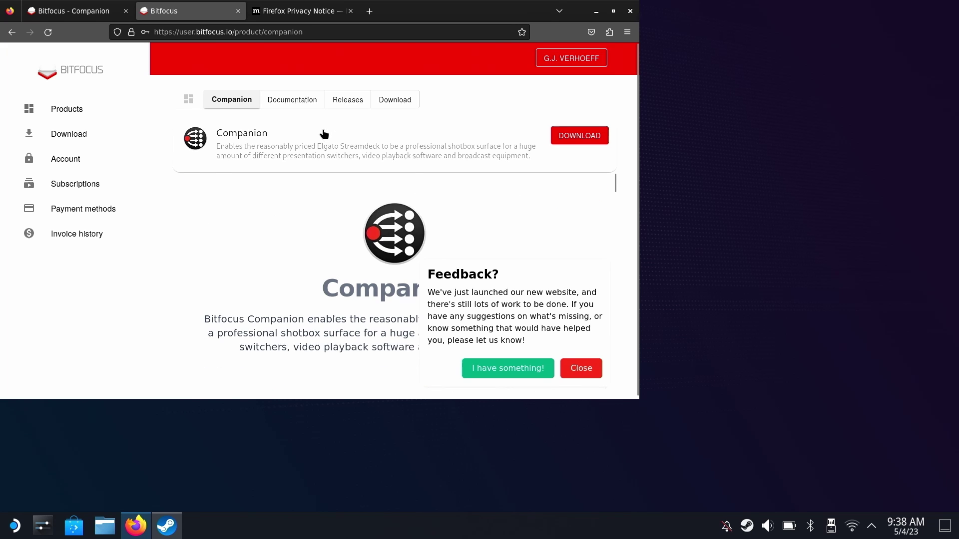
pyautogui.click(581, 368)
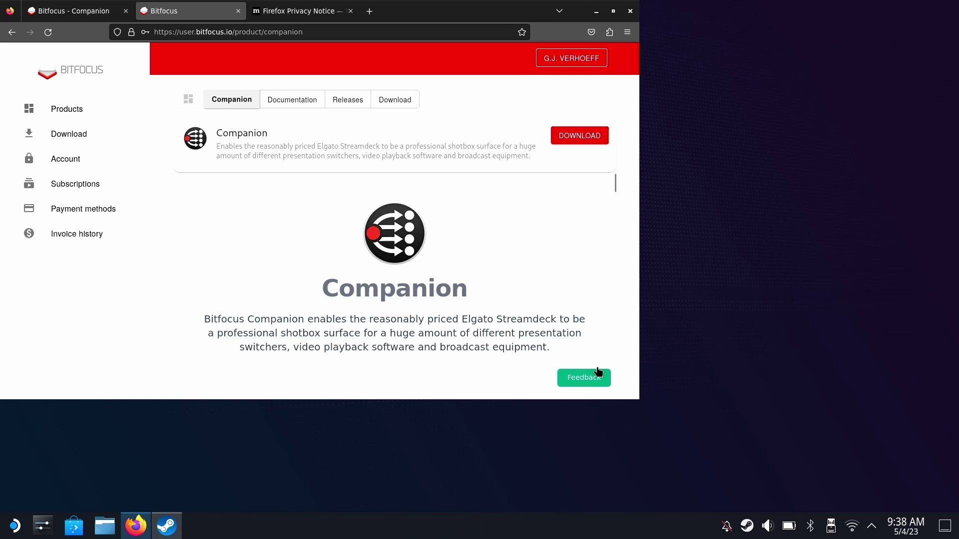
pyautogui.click(592, 136)
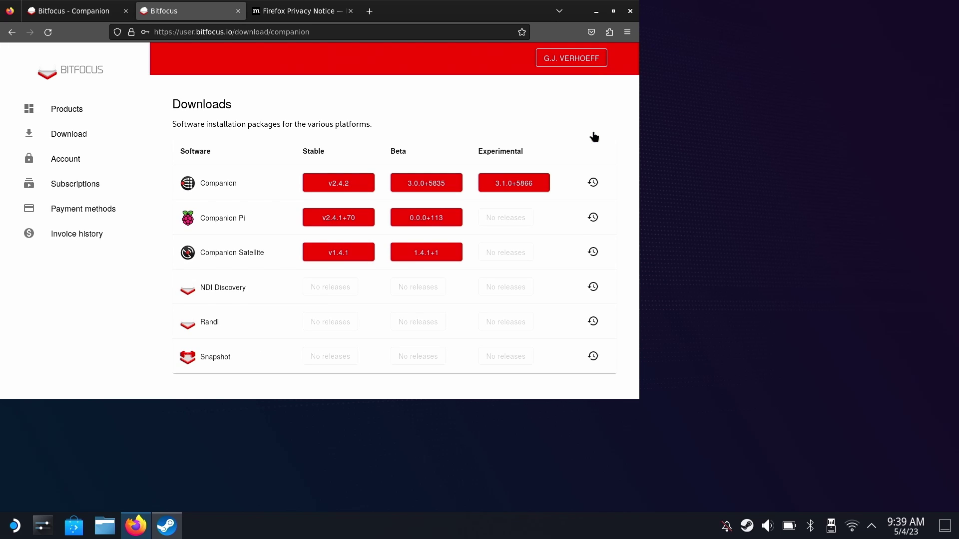
pyautogui.click(352, 188)
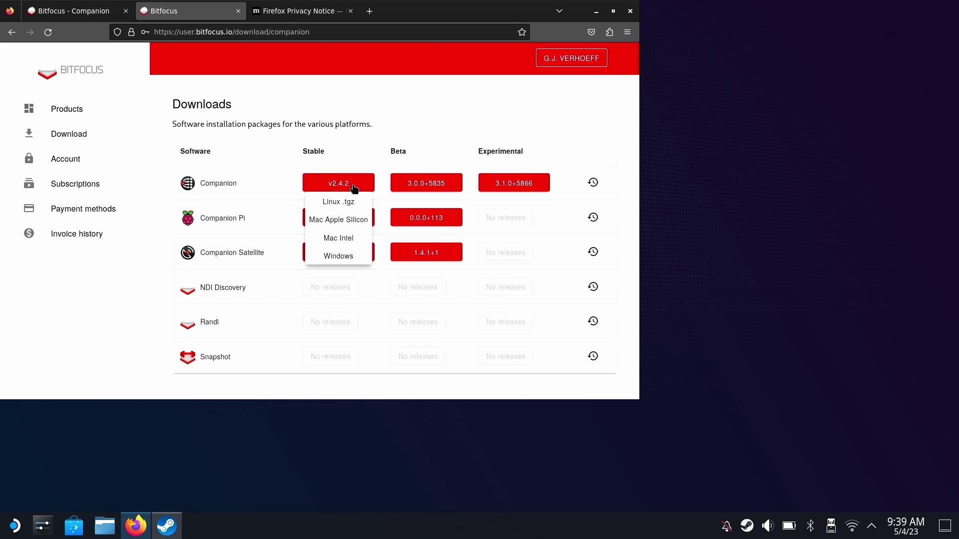
pyautogui.click(338, 201)
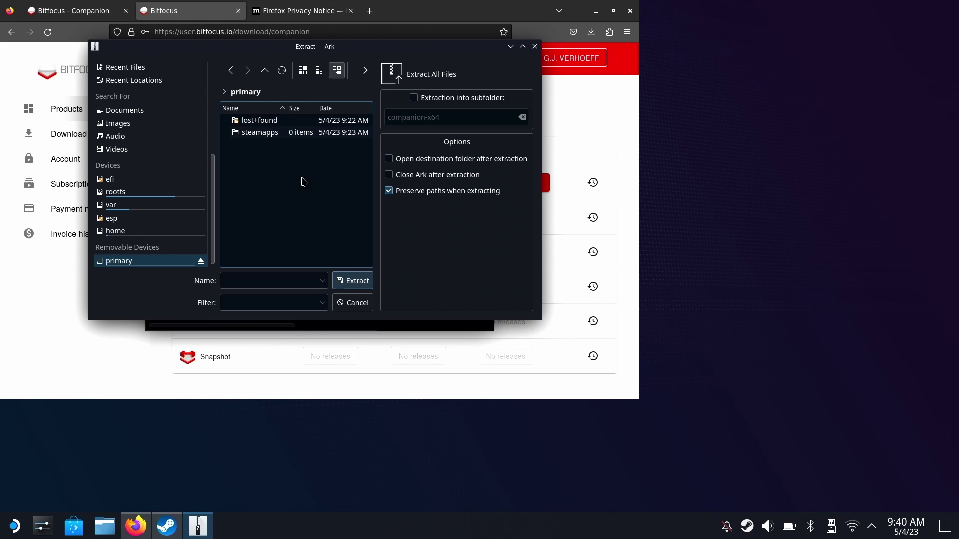
# - Extract all files to the primary card with Extraction into subfolder enabled
pyautogui.click(414, 98)
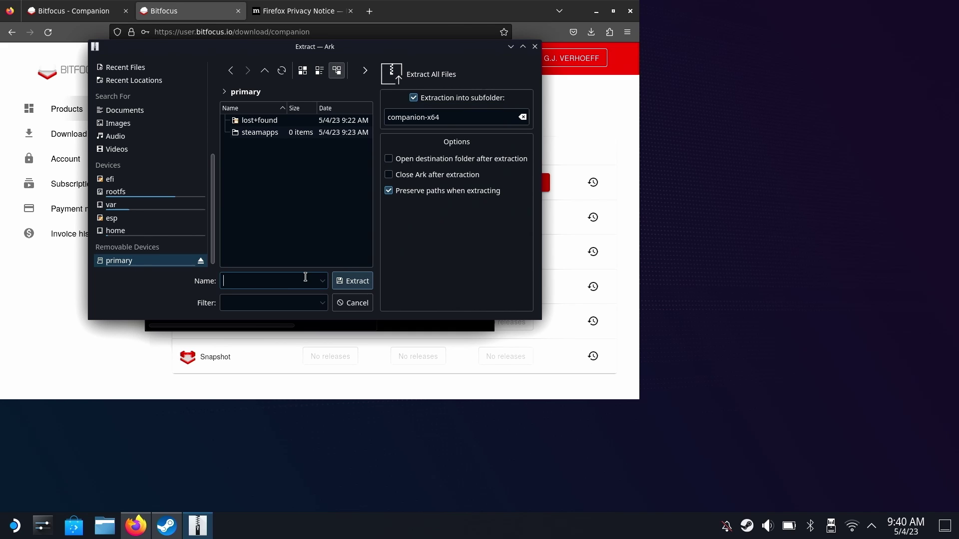
pyautogui.click(352, 281)
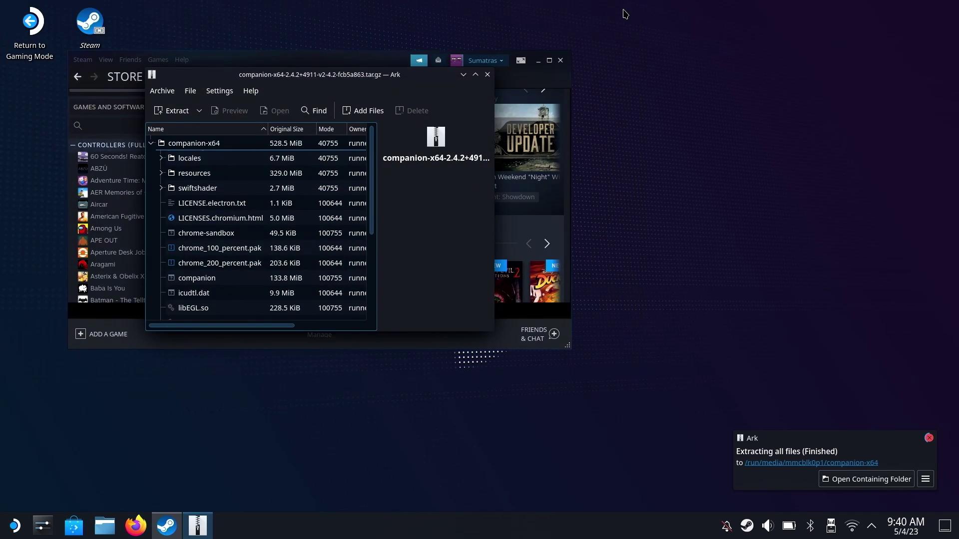
# - Open the companion-x64 folder in Dolphin and launch the companion executable
pyautogui.click(559, 60)
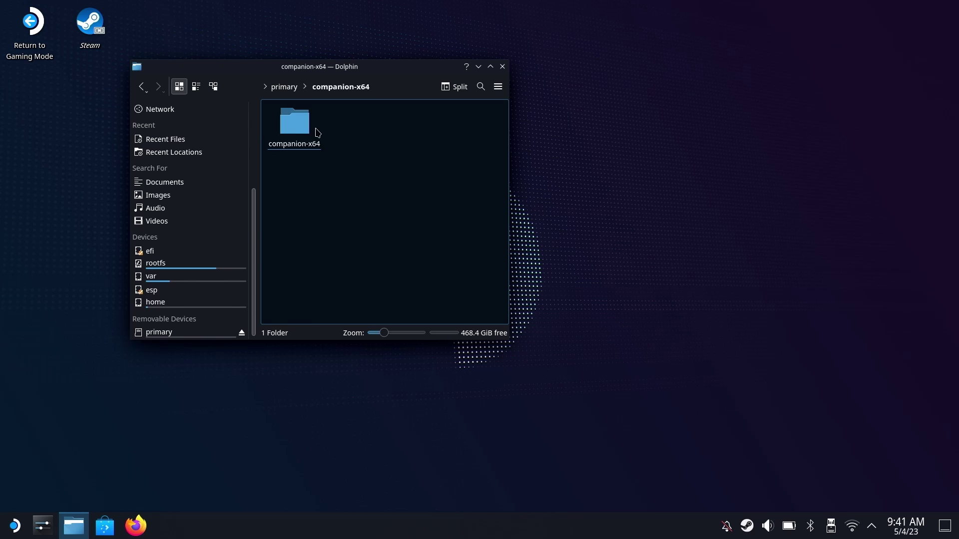
pyautogui.doubleClick(317, 133)
pyautogui.scroll(-5, 449, 224)
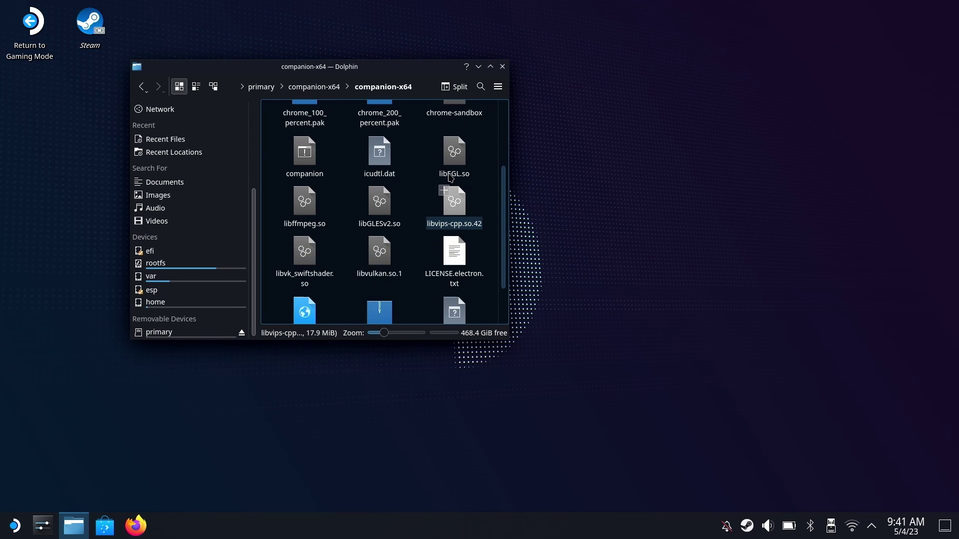
pyautogui.scroll(-3, 449, 225)
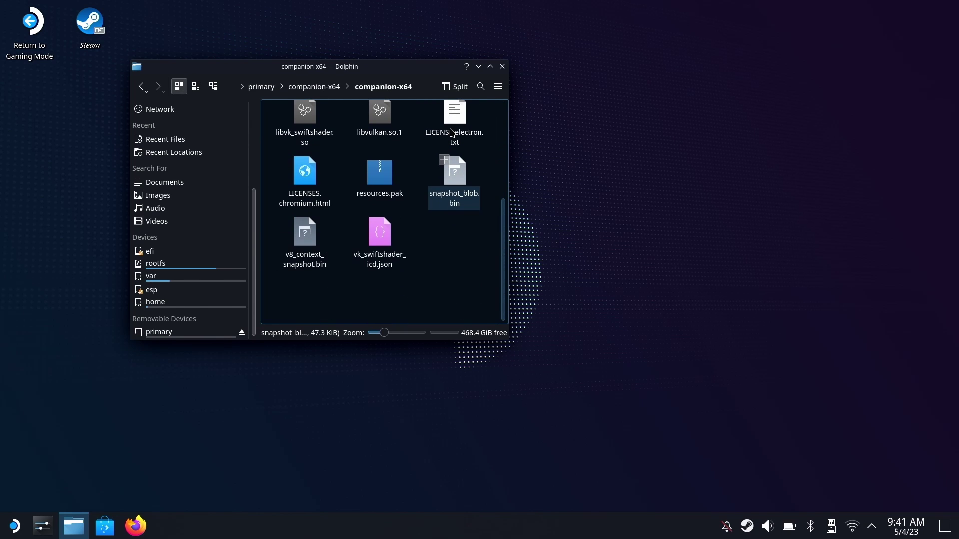
pyautogui.scroll(3, 451, 134)
pyautogui.scroll(1, 451, 225)
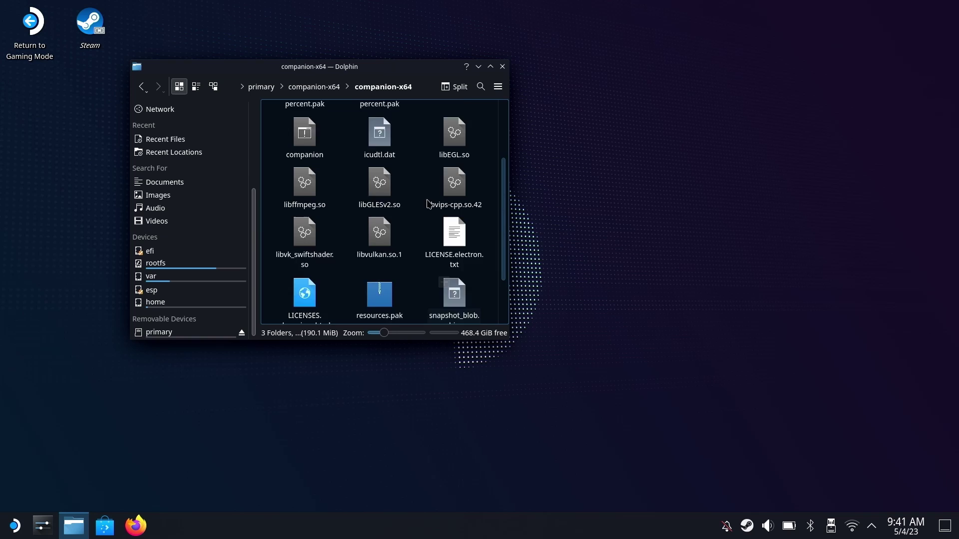
pyautogui.scroll(3, 450, 300)
pyautogui.scroll(2, 375, 263)
pyautogui.doubleClick(308, 244)
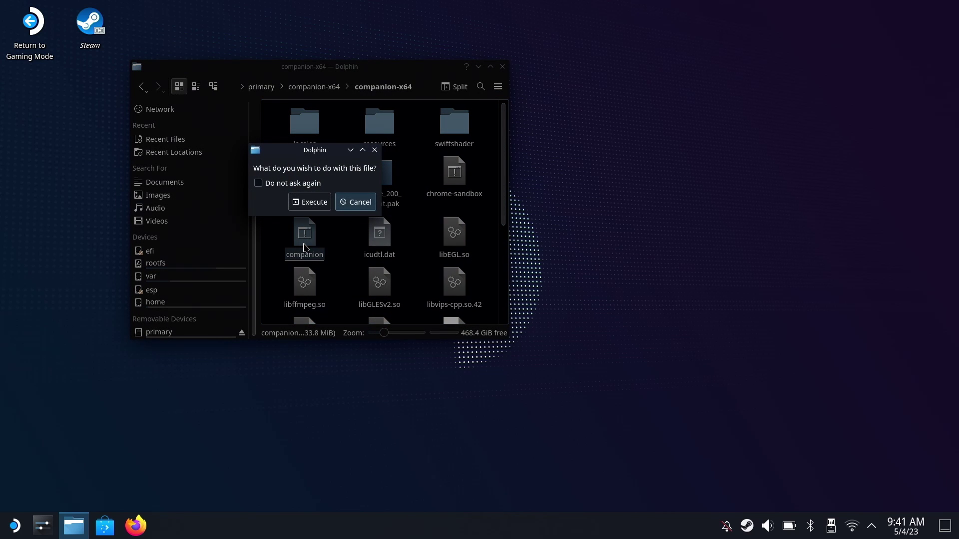
# - Execute the companion file, then launch its web GUI from the Companion launcher
pyautogui.click(315, 204)
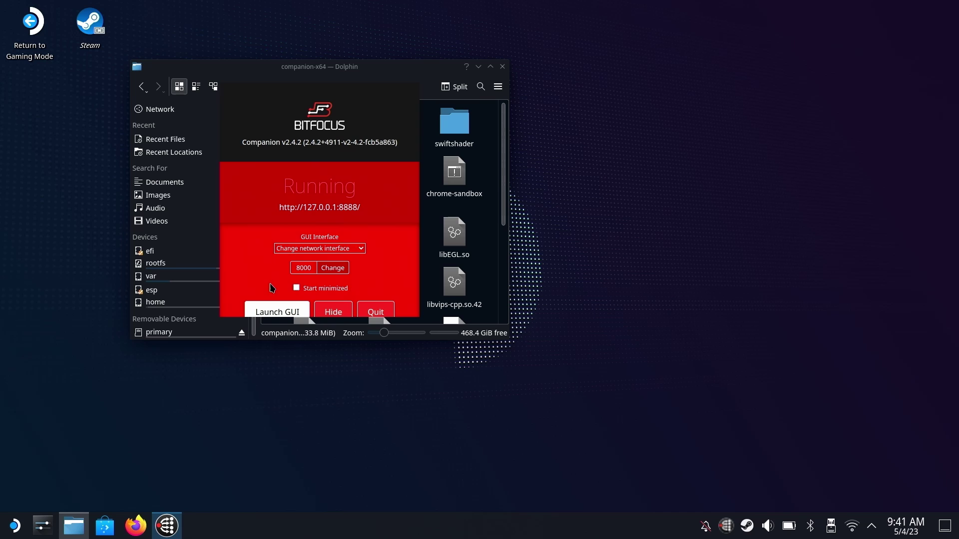
pyautogui.click(278, 312)
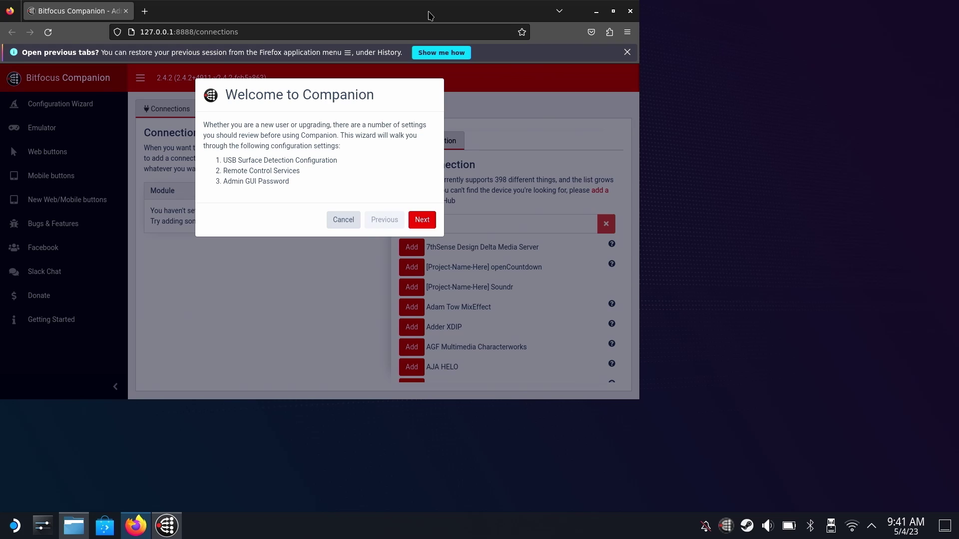
# - Step through the wizard disabling X-keys, leaving remote services and admin password off, then apply
pyautogui.click(421, 220)
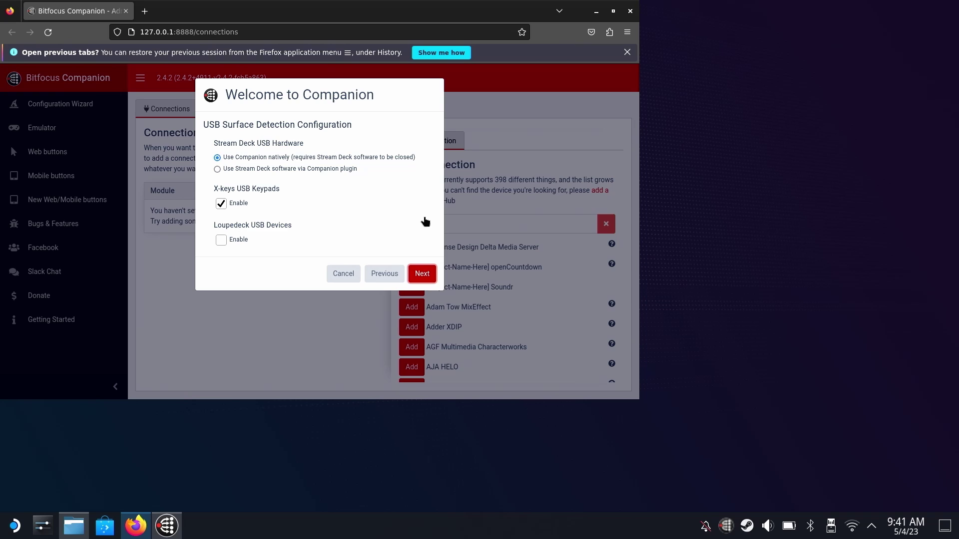
pyautogui.click(224, 189)
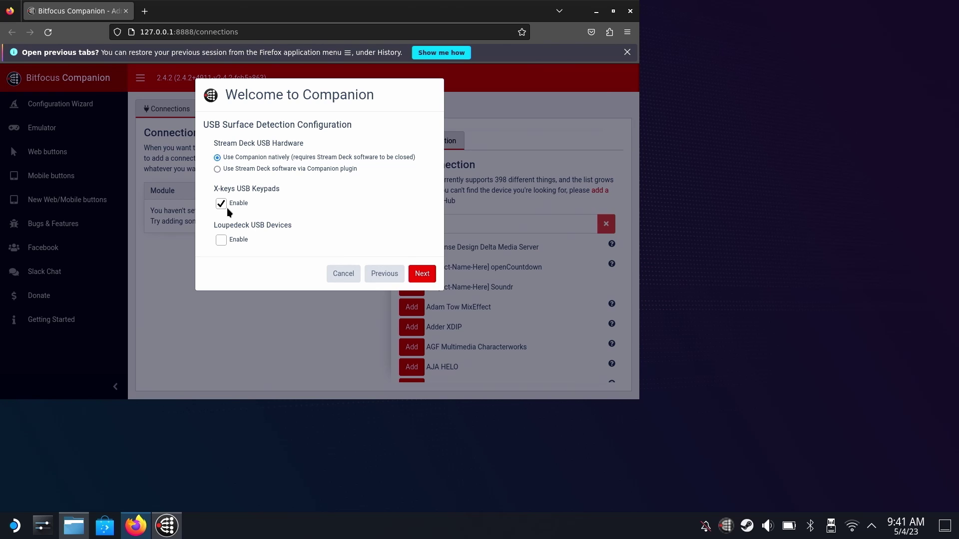
pyautogui.click(232, 204)
pyautogui.click(421, 274)
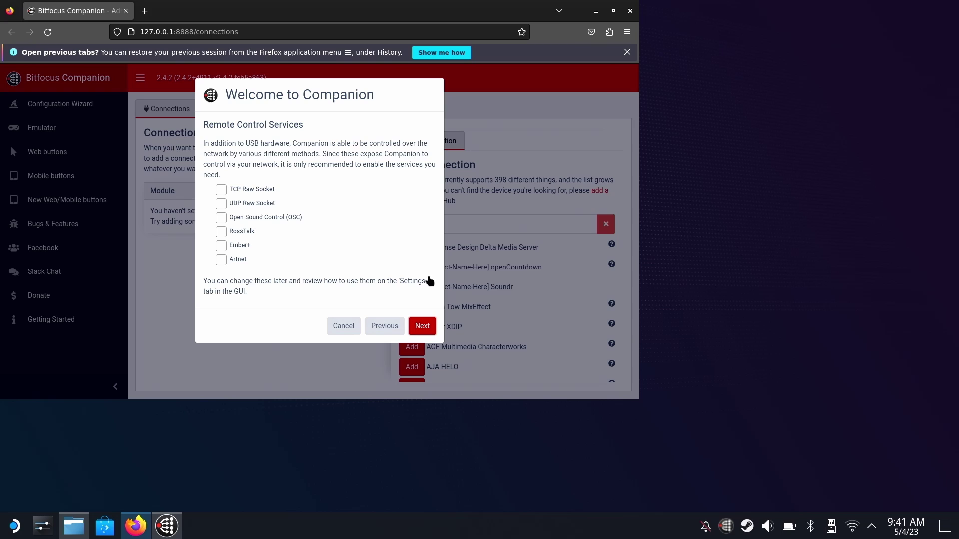
pyautogui.click(421, 326)
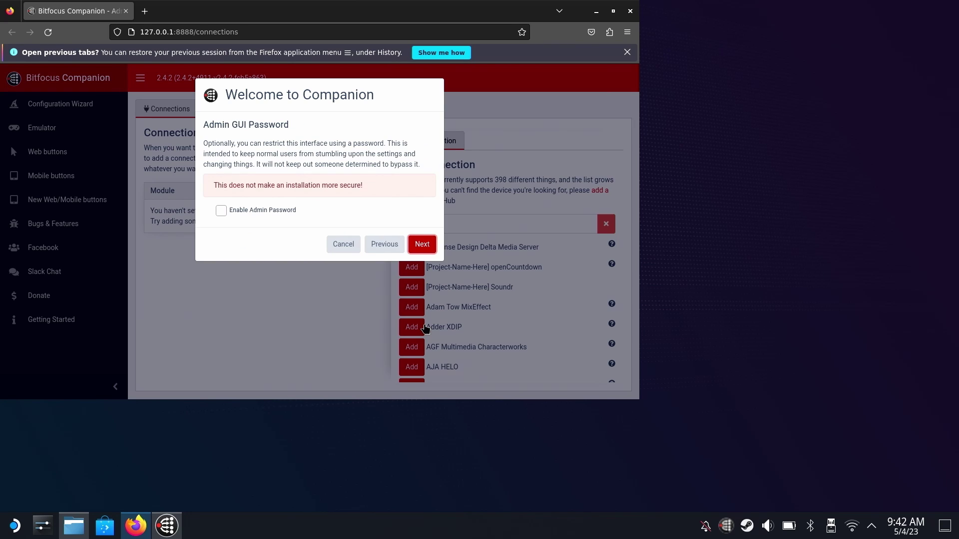
pyautogui.click(422, 245)
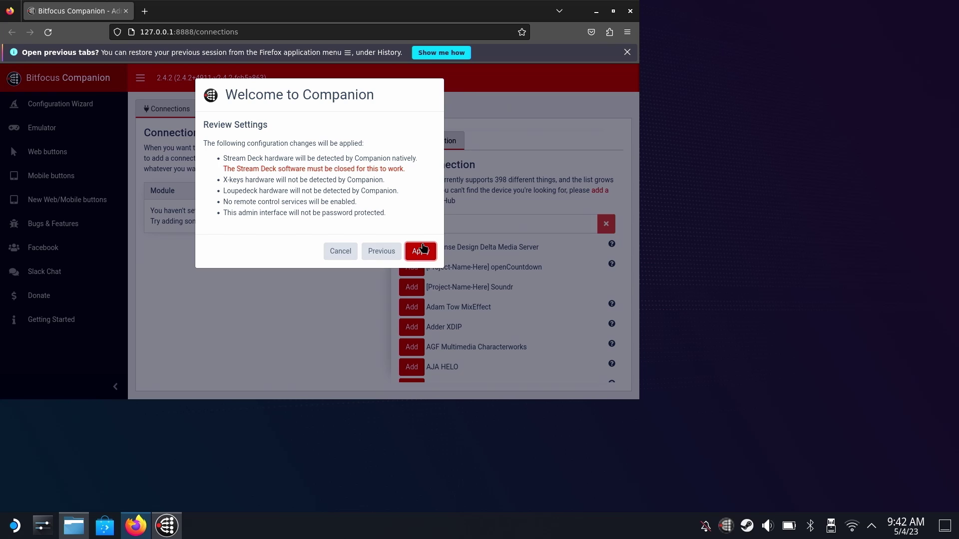
pyautogui.click(422, 250)
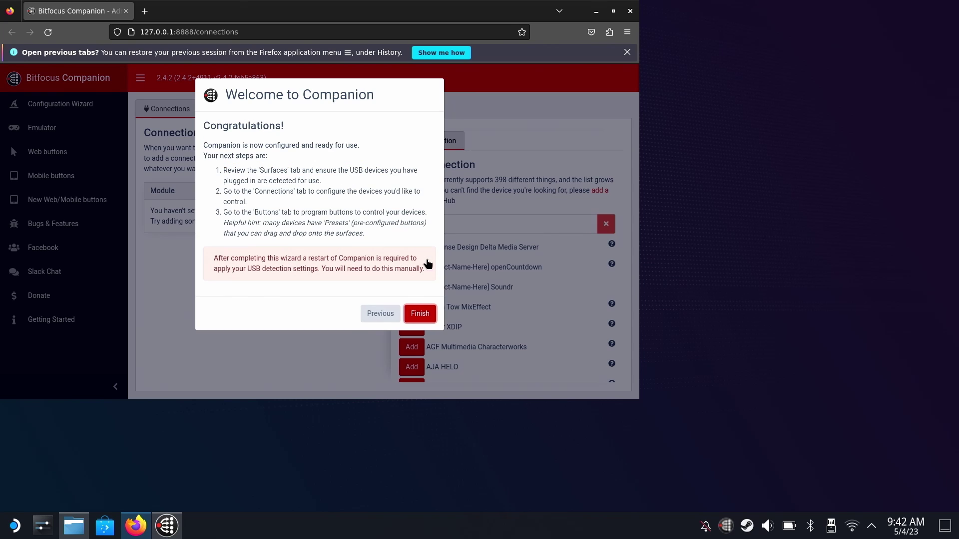
pyautogui.click(420, 313)
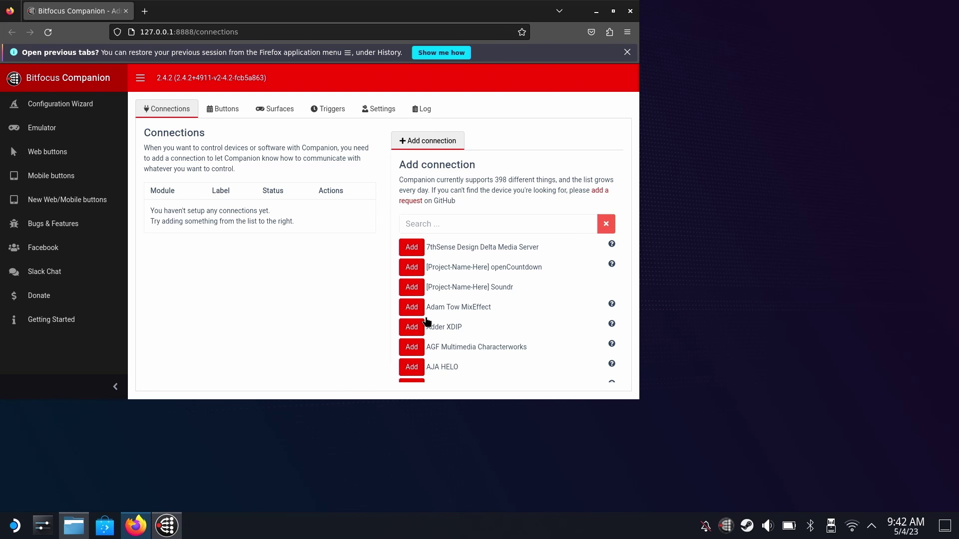
# - Rescan USB on the Surfaces page to detect the Stream Deck XL, then open Companion's Non-Steam library page
pyautogui.click(277, 110)
pyautogui.click(173, 254)
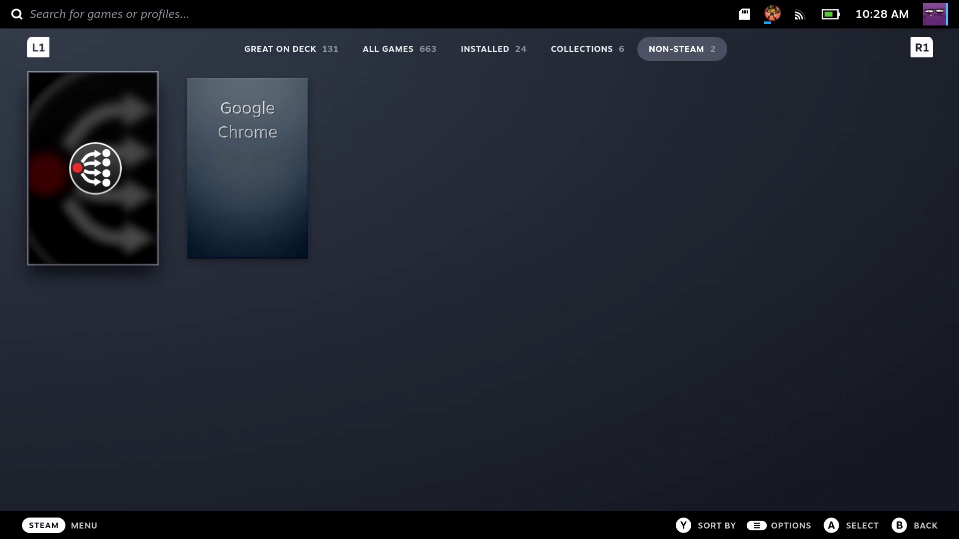
pyautogui.press('Left')
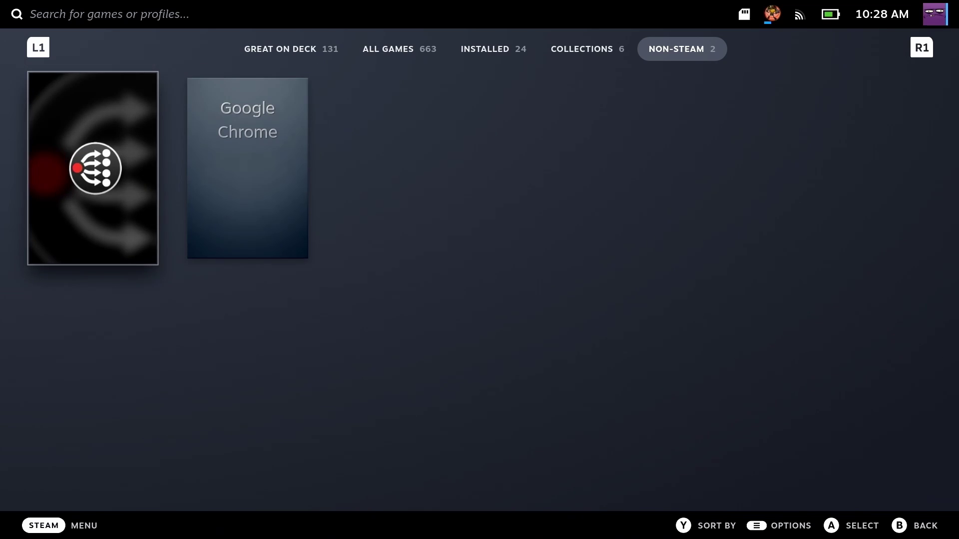